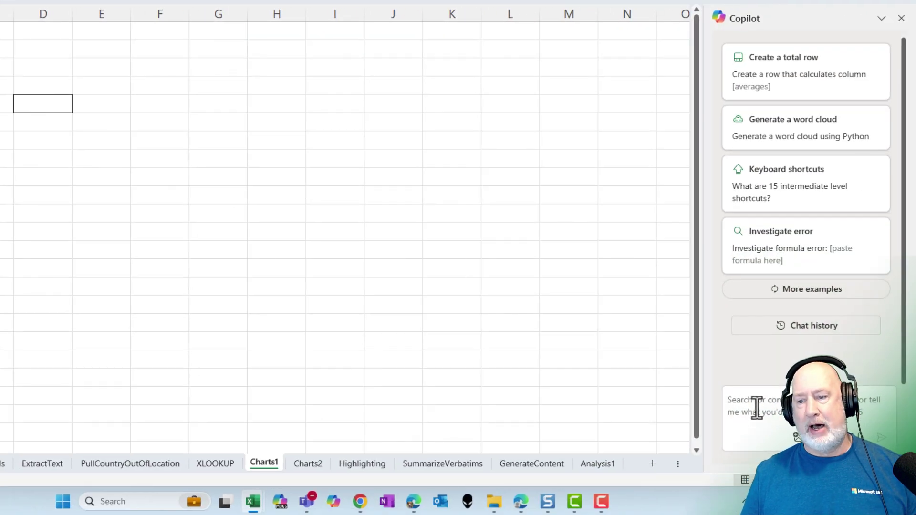
Step: Ask Copilot for a Mazda vs Toyota sales column chart and place it on a new sheet
left_click(758, 408)
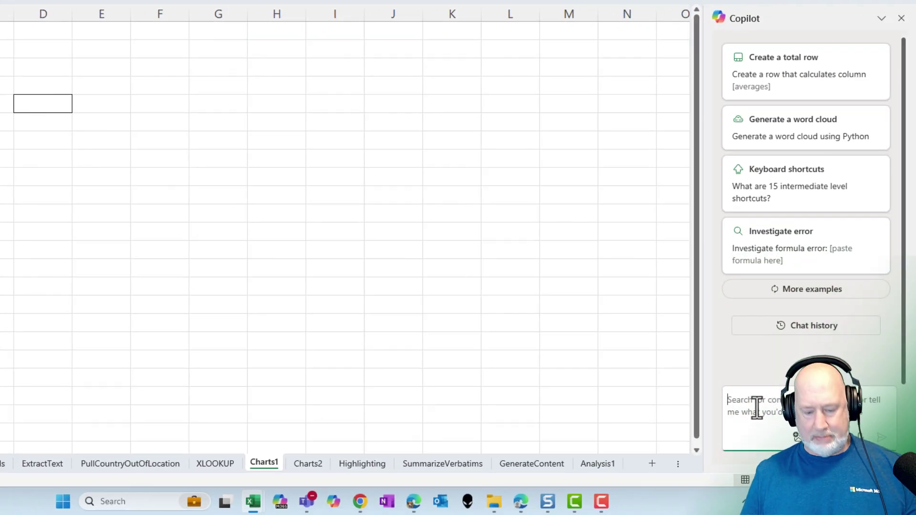
key("ctrl+v")
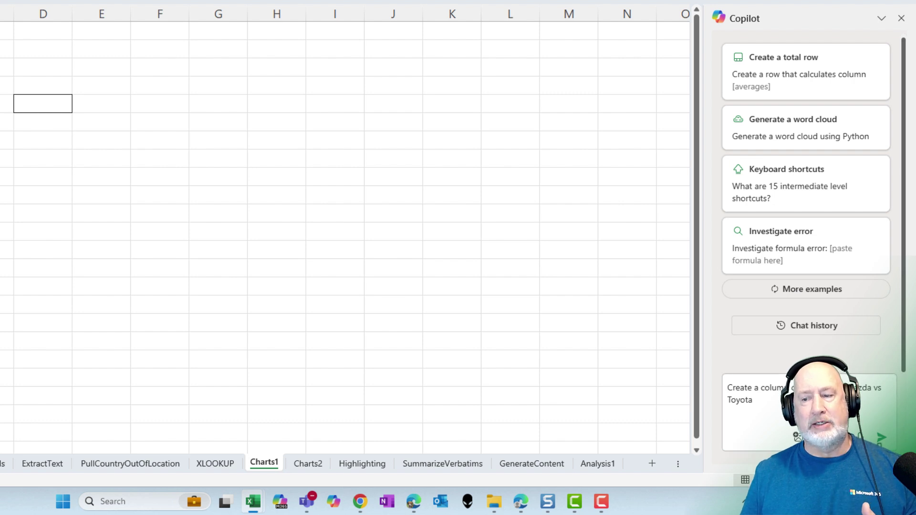
key("Return")
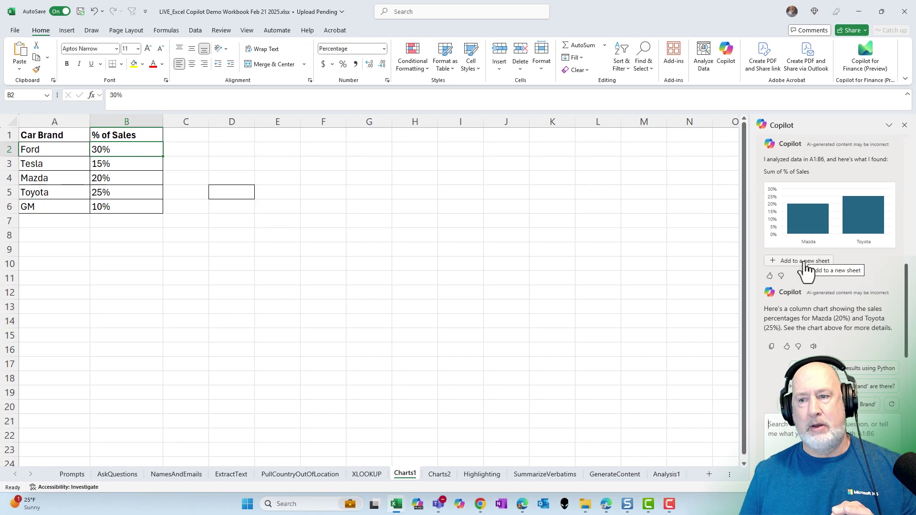
left_click(806, 261)
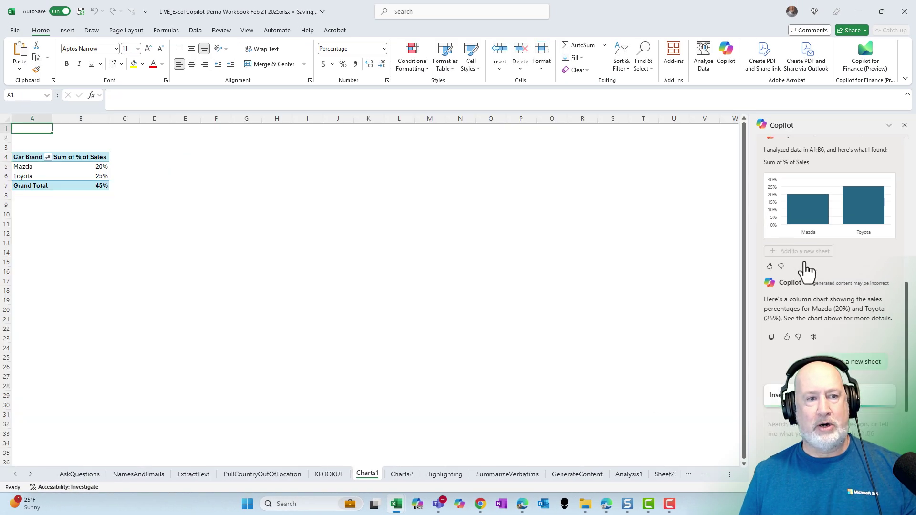
scroll(287, 251, "up", 2)
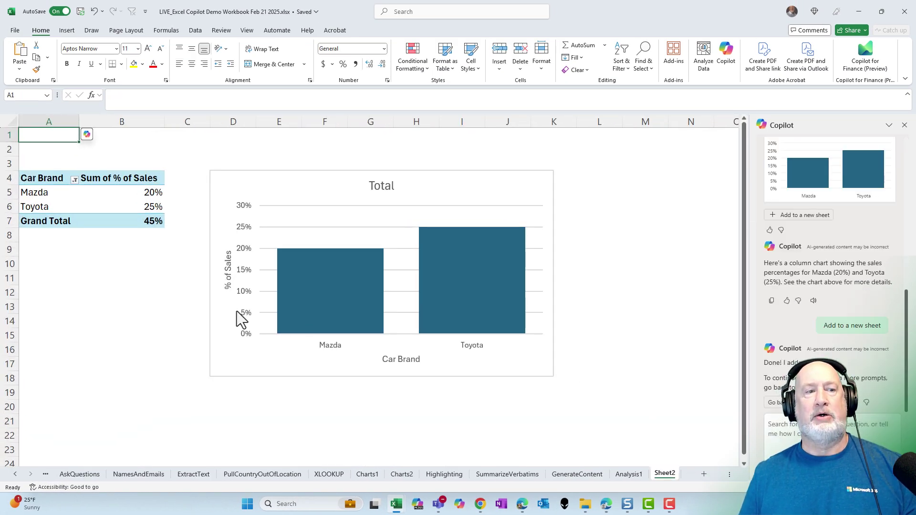
Step: Clear the Car Brand filter to show Ford, GM, Mazda, Tesla and Toyota, then recheck it
left_click(75, 180)
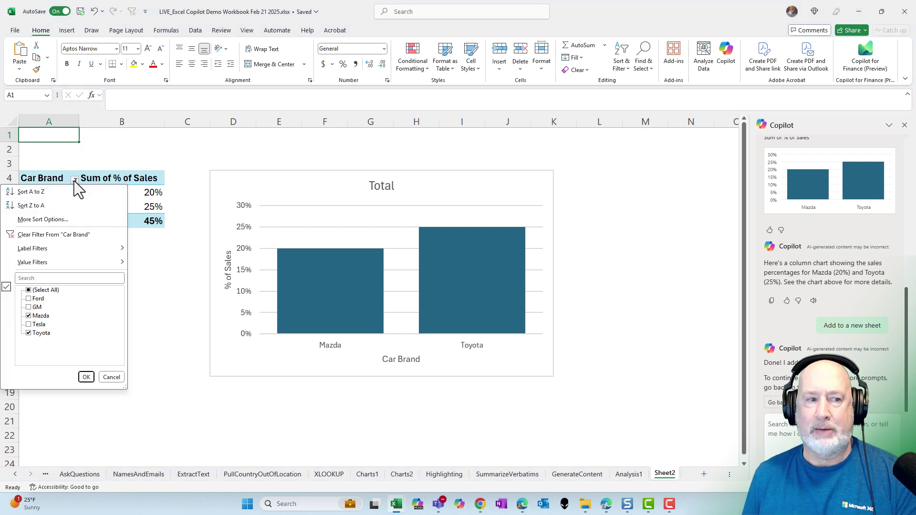
left_click(46, 290)
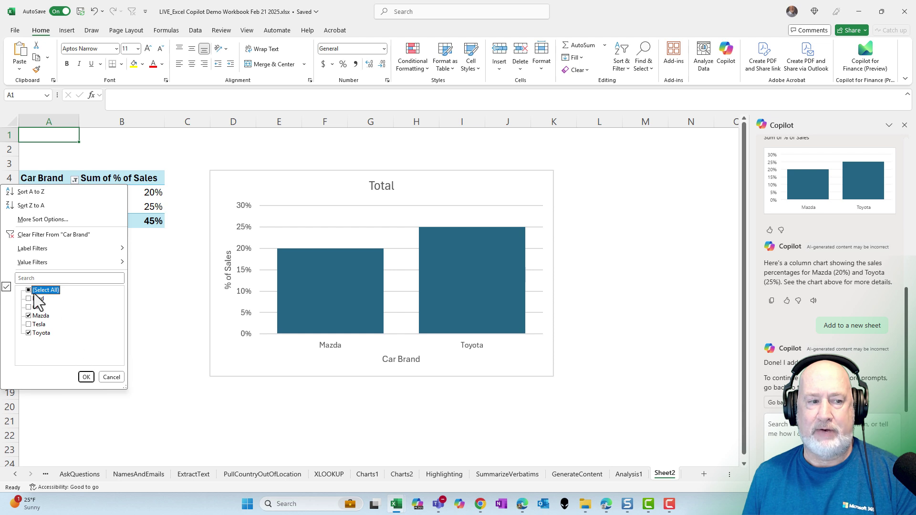
left_click(87, 378)
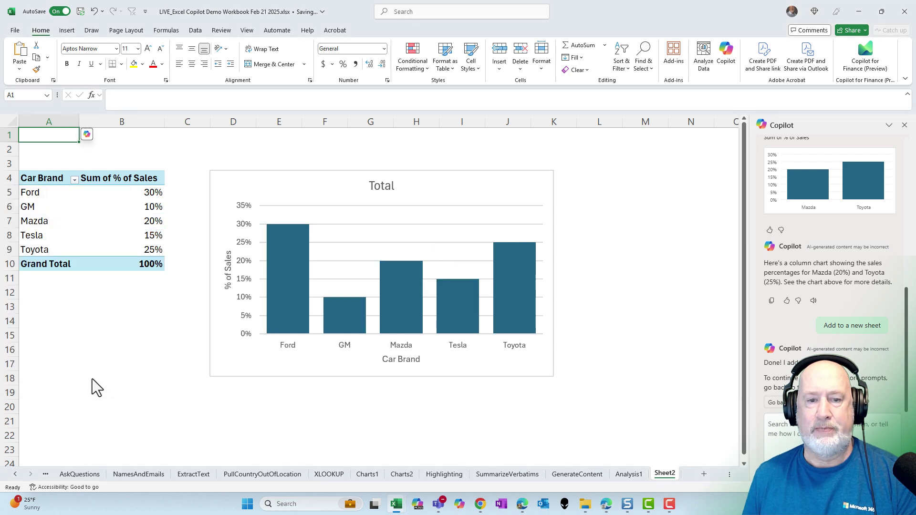
left_click(74, 182)
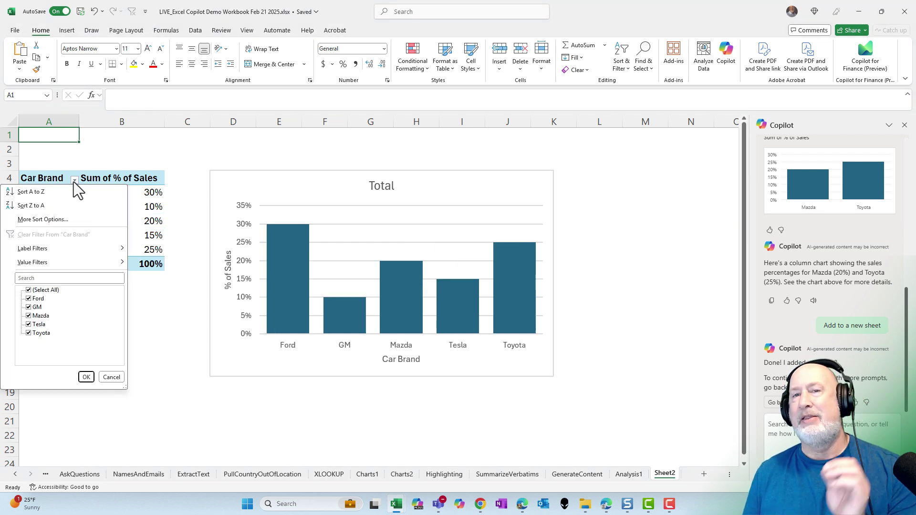